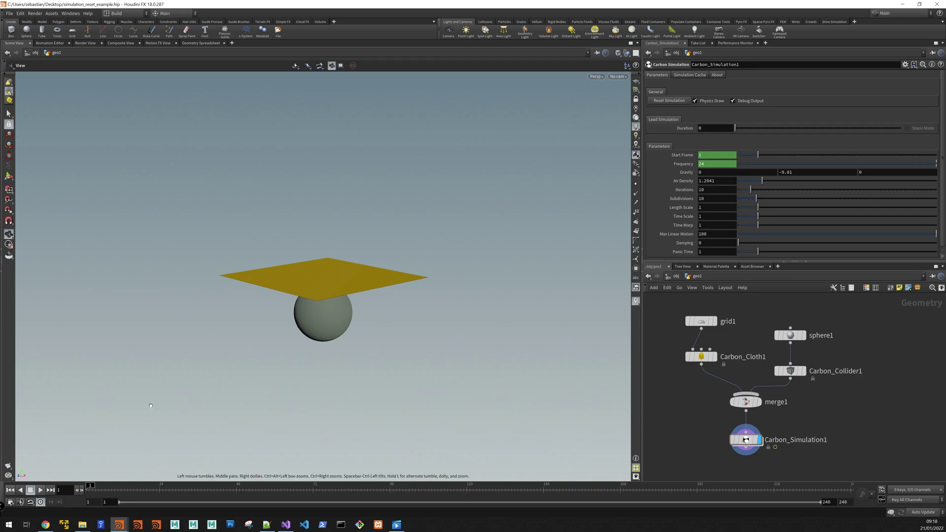
Step: Play the cloth simulation over the sphere and return to the first frame
left_click(40, 490)
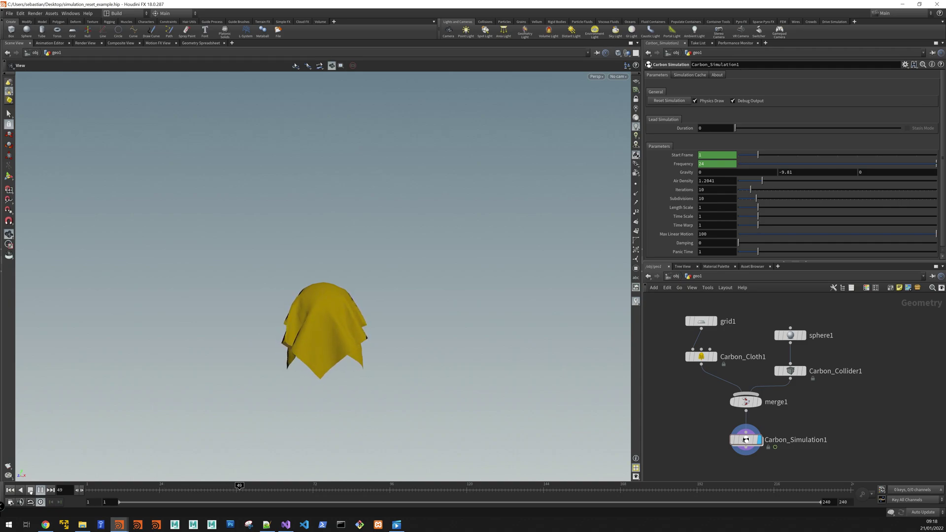
left_click(41, 489)
left_click(10, 490)
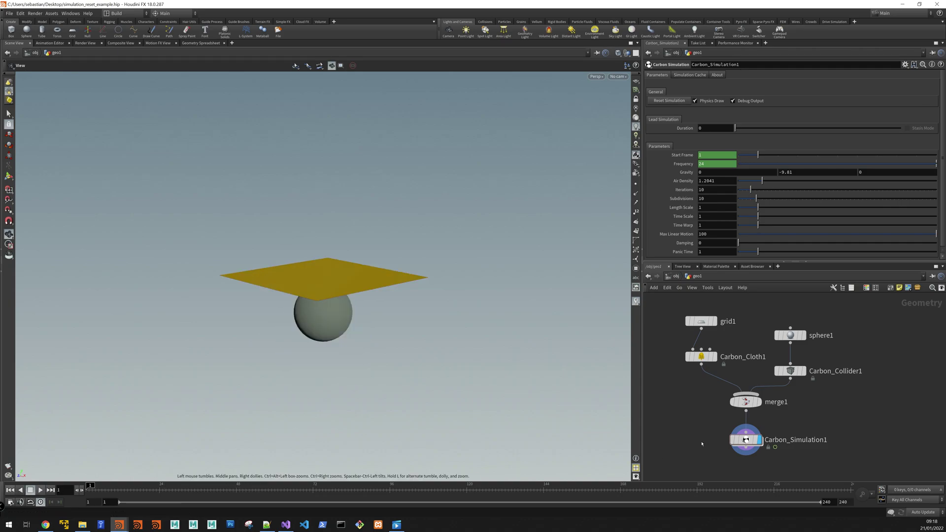
Step: Reset the simulation on Carbon_Simulation1 twice, moving the console aside, and replay it briefly before rewinding to frame 1
left_click(668, 100)
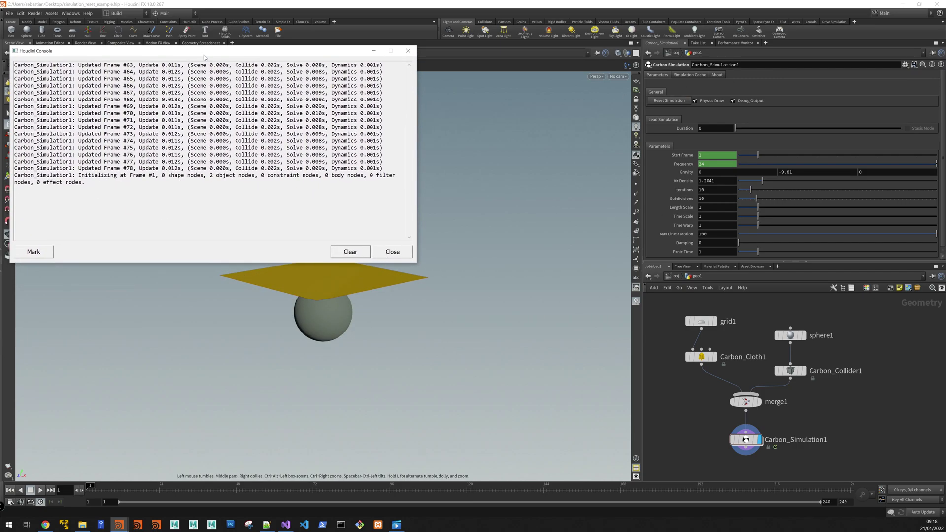
left_click_drag(205, 57, 221, 35)
left_click(684, 102)
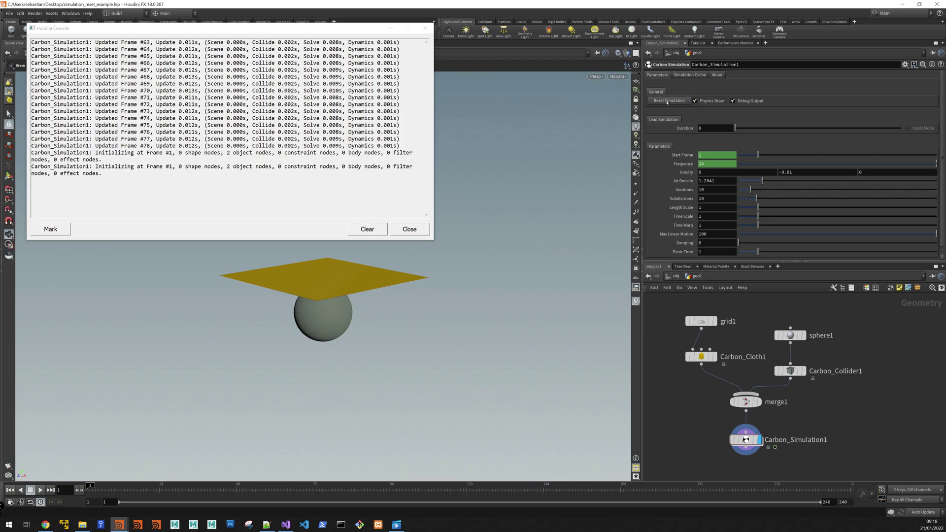
left_click(40, 490)
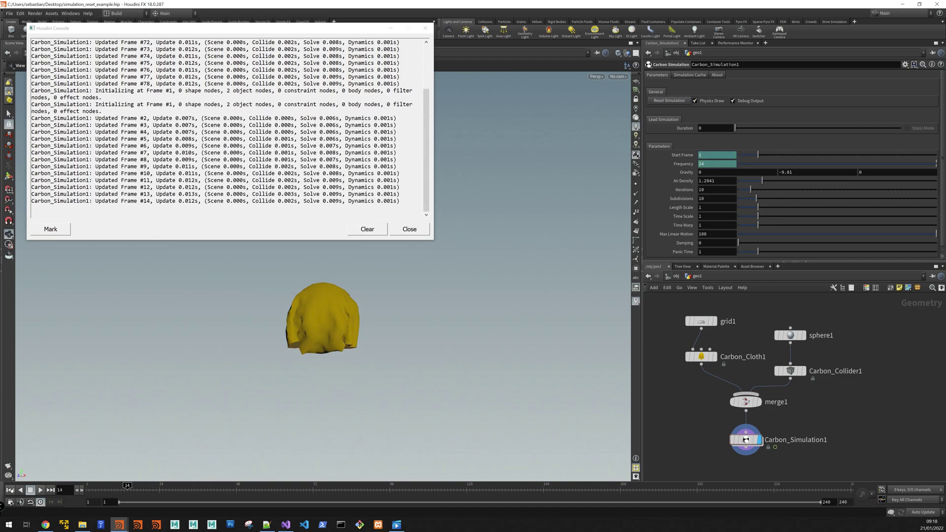
left_click(10, 489)
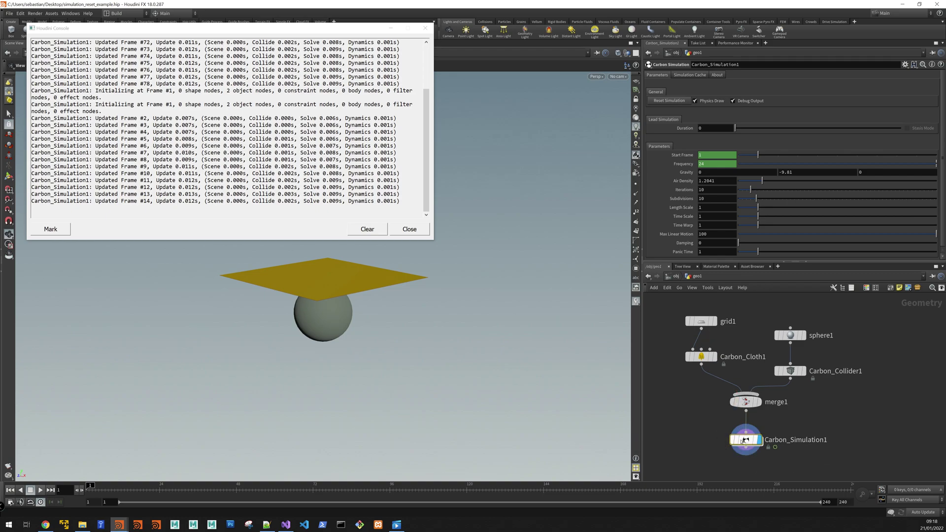
Step: Insert a Python node between merge1 and Carbon_Simulation1, lowering the simulation node to make room
mouse_move(745, 439)
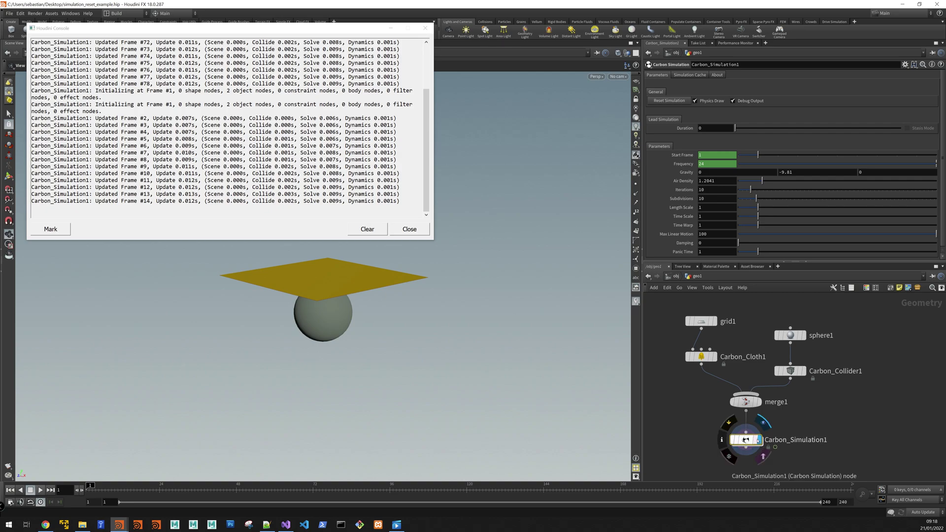
mouse_move(701, 357)
left_click_drag(746, 439, 746, 453)
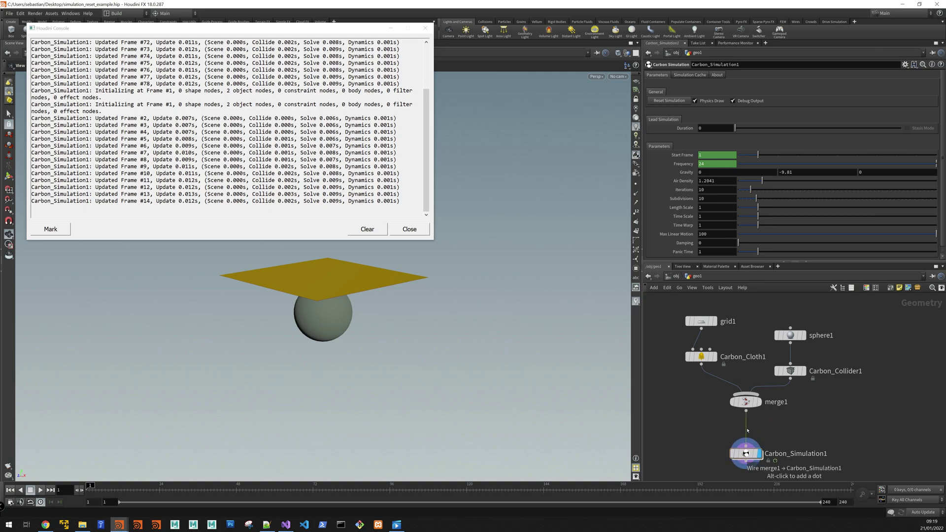
key("Tab")
type("pyth")
key("Return")
left_click(745, 434)
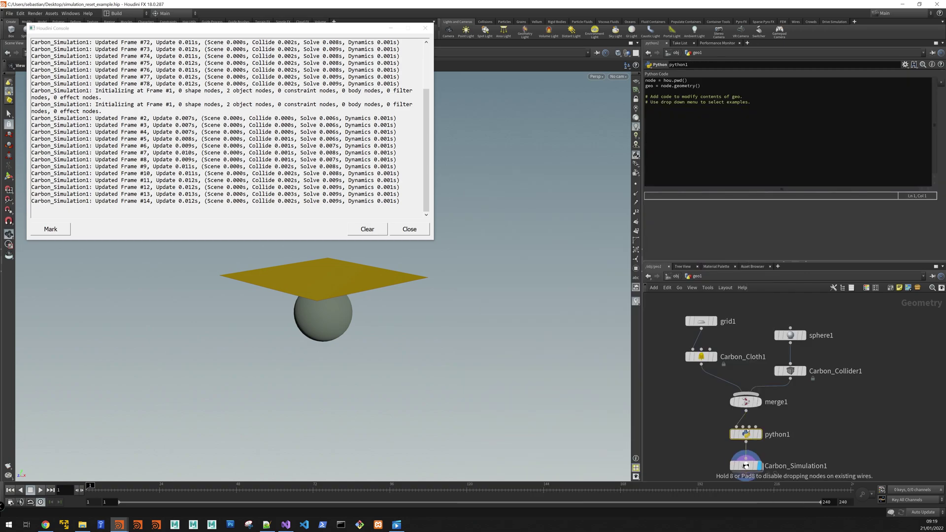
Step: Replace the default code in the python1 node with print("Dirty")
key("shift+Up")
key("shift+Up")
key("shift+Up")
key("shift+Up")
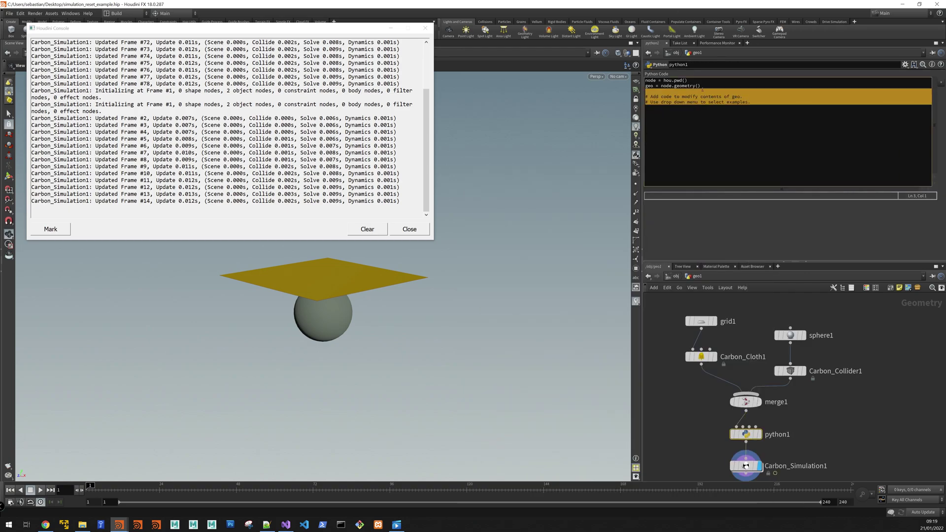
key("shift+Left")
key("shift+Left")
key("shift+Left")
key("shift+Left")
key("shift+Left")
key("shift+Left")
key("shift+Left")
key("shift+Left")
key("shift+Left")
key("shift+Left")
key("shift+Left")
key("shift+Left")
key("shift+Left")
key("shift+Left")
key("shift+Left")
key("shift+Left")
key("shift+Left")
key("shift+Left")
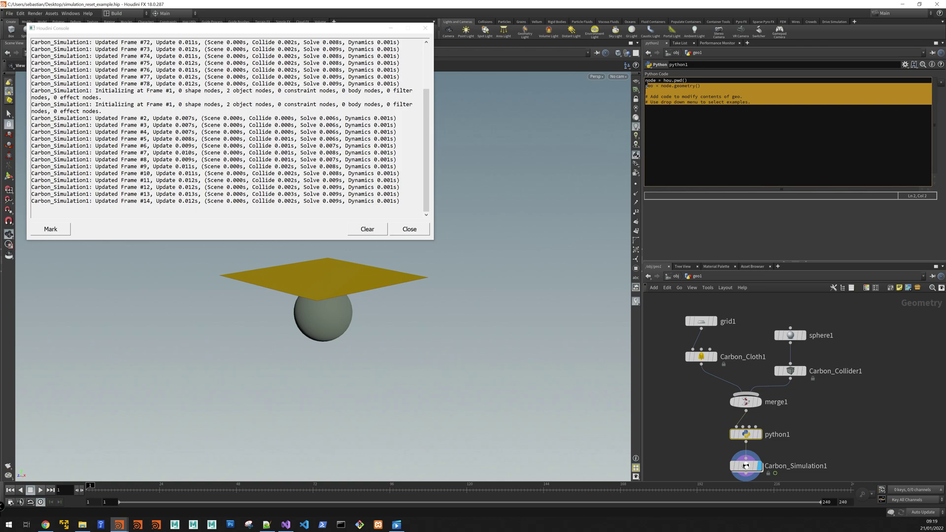
key("shift+Up")
key("BackSpace")
type("print(")
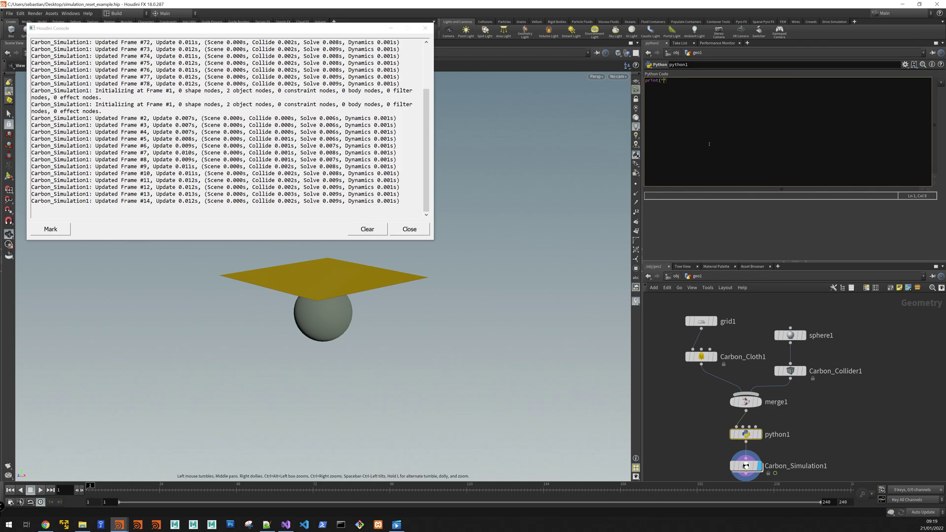
type("\"DFIr")
key("BackSpace")
key("BackSpace")
type("Dirty\")")
left_click(860, 392)
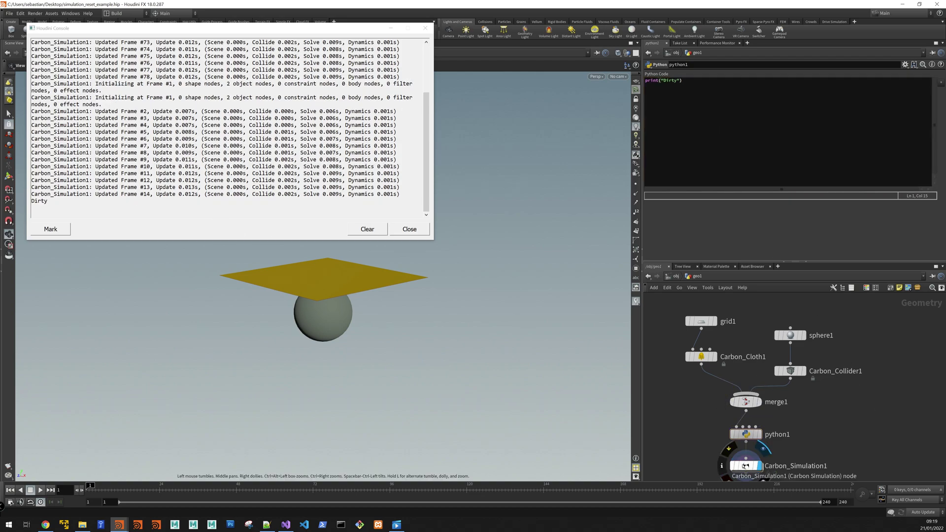
Step: Vary the Wrinkles Limit on Carbon_Cloth1, set it to 60, and clear the console
left_click(701, 356)
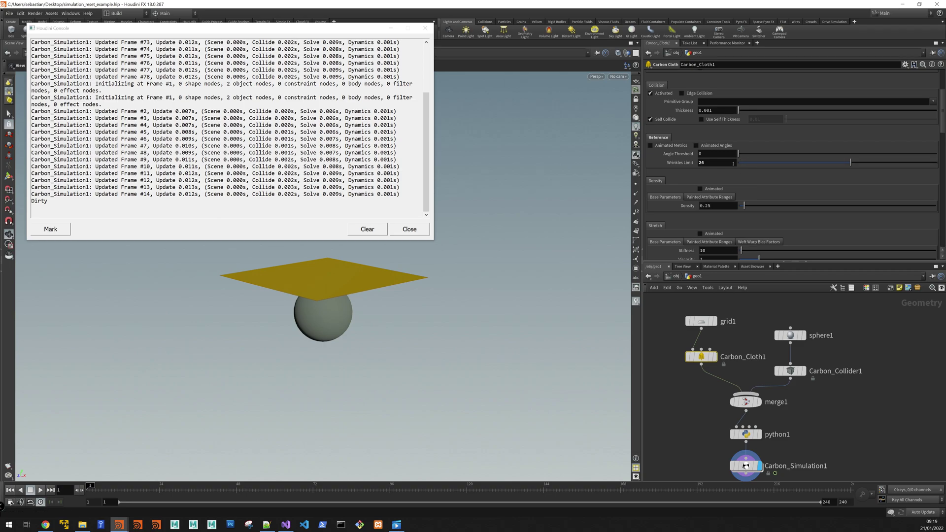
left_click_drag(849, 165, 808, 164)
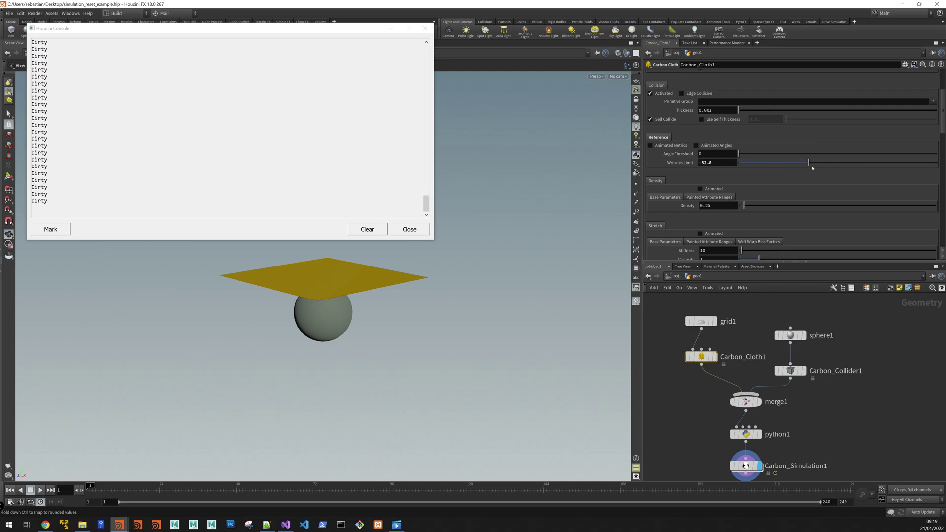
left_click(717, 162)
type("60")
key("Return")
left_click(372, 232)
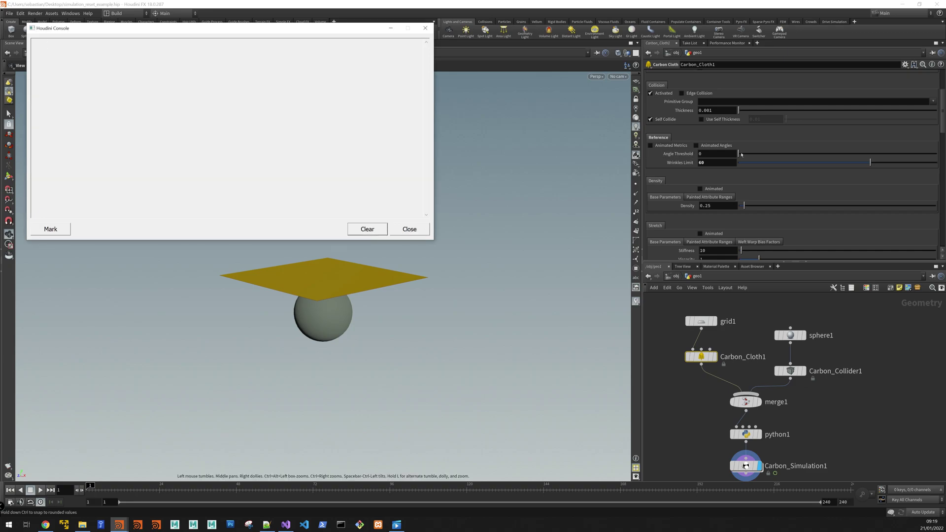
Step: Set Carbon_Cloth1's Wrinkles Limit to 65, then vary it continuously and leave it at 17.5
left_click(722, 164)
type("65")
key("Return")
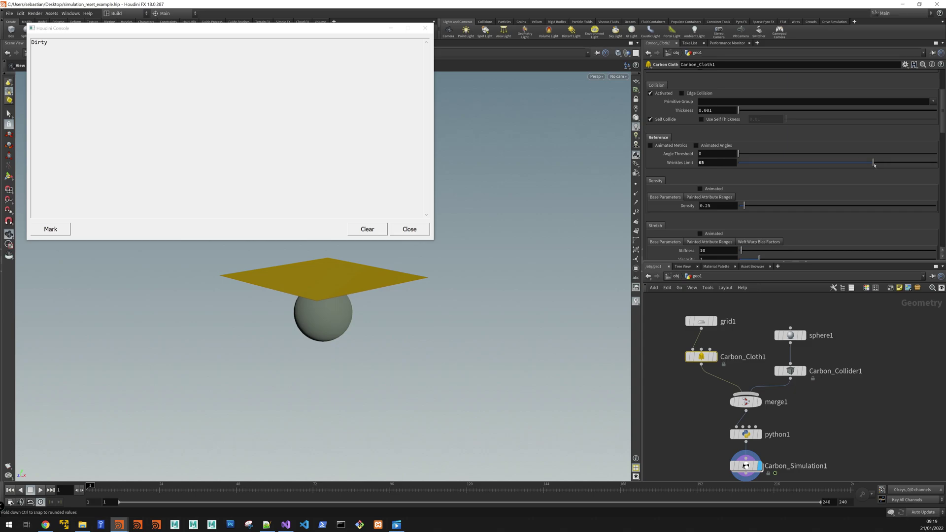
left_click_drag(874, 165, 831, 164)
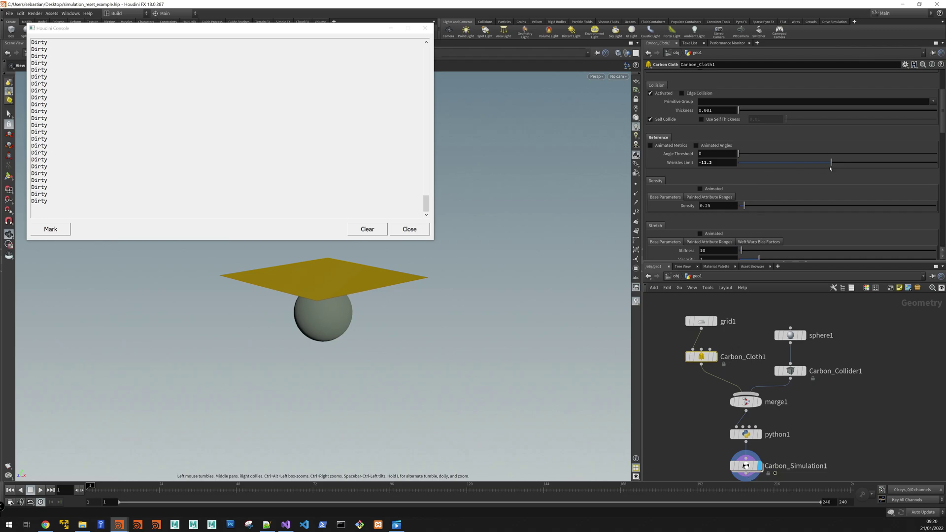
mouse_move(830, 169)
left_mouse_down()
mouse_move(932, 168)
mouse_move(837, 168)
mouse_move(846, 168)
left_mouse_up()
Step: Replace the python1 code with hou.node("../Carbon_Simulation1/carbon_simulation_data")
middle_click_drag(798, 446, 784, 418)
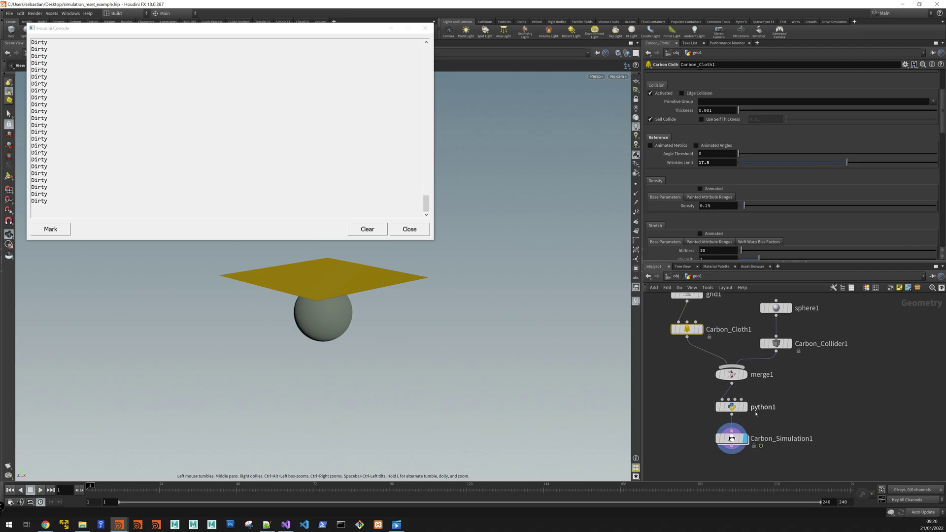
left_click(731, 407)
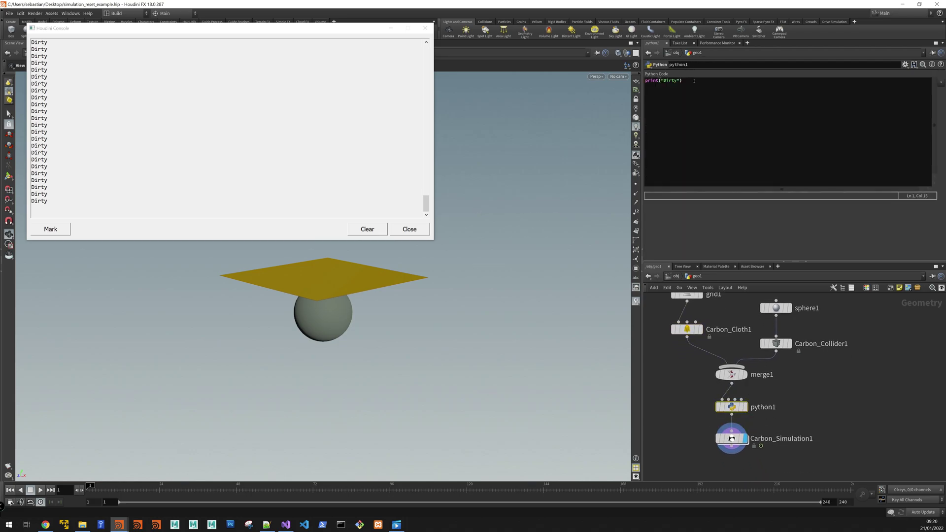
left_click(694, 81)
key("ctrl+a")
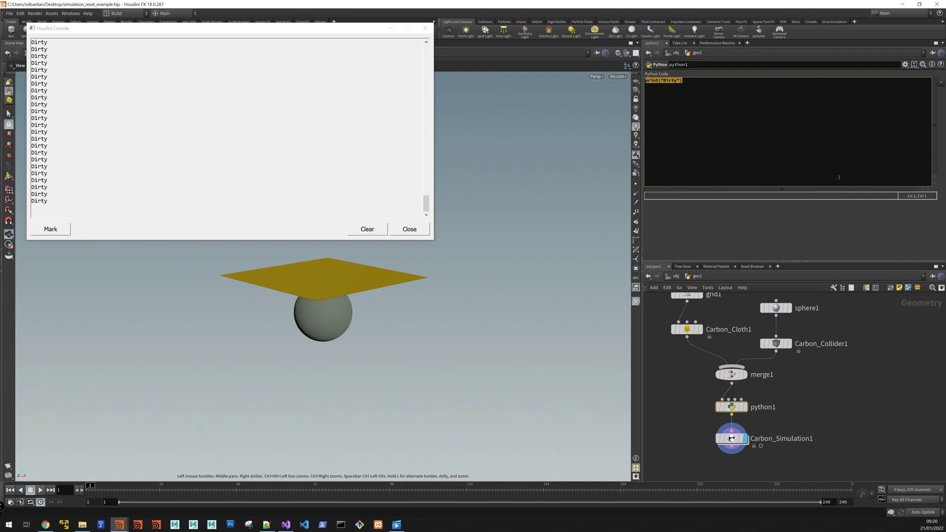
type("hou.node()")
type("../")
key("Down")
key("Down")
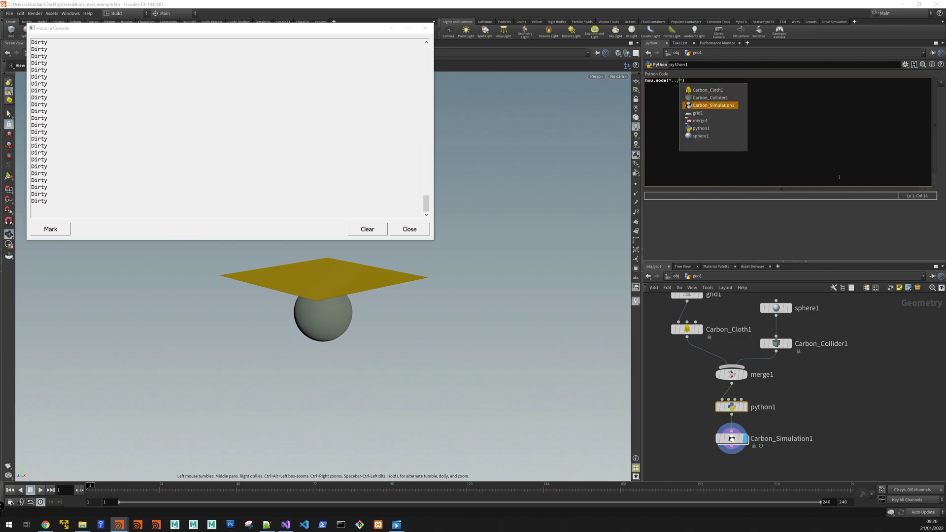
key("Return")
type("/")
key("Return")
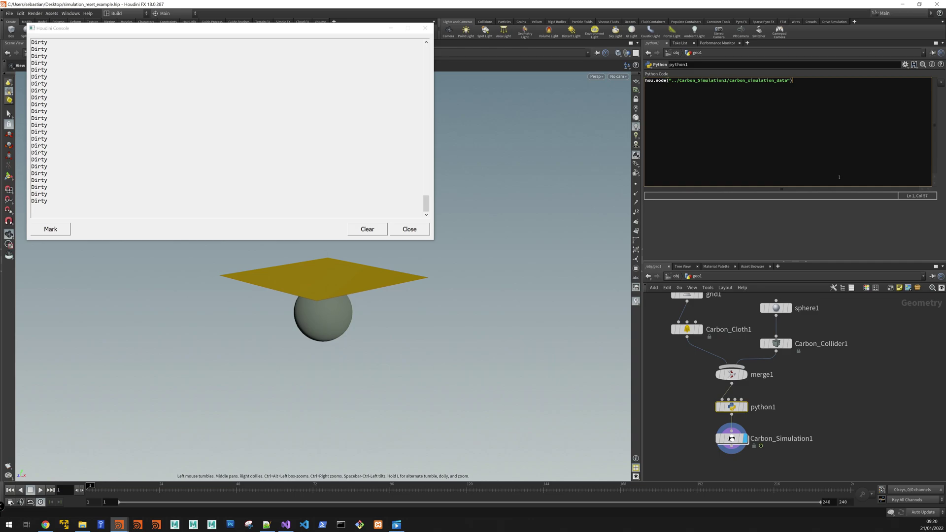
Step: Append .parm("fullReset").set(1) to the python1 code line and commit the code
type(".parm()\"fullReset")
type(".set(1")
left_click(732, 437)
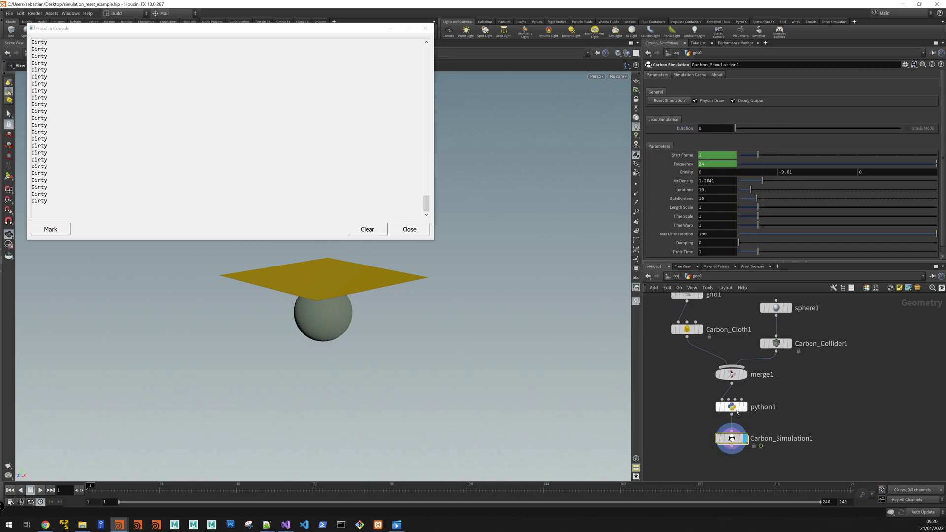
left_click(736, 409)
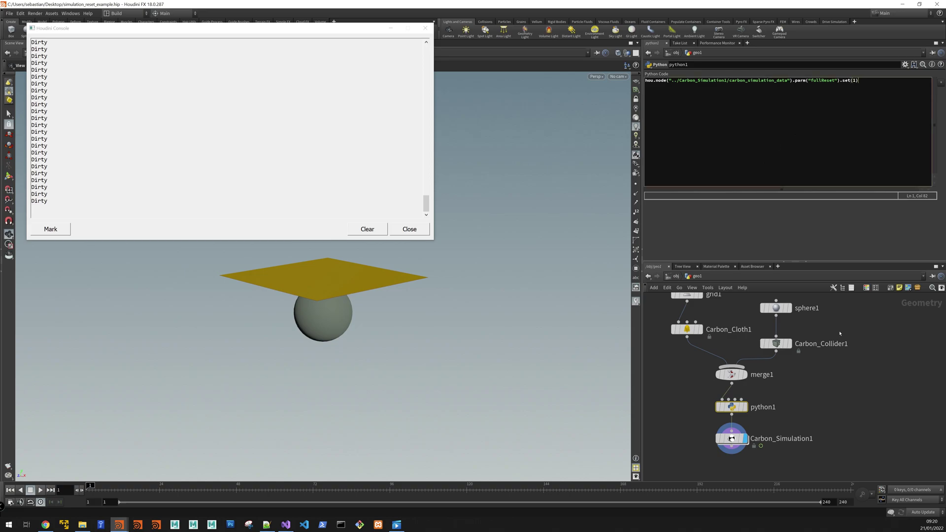
left_click(850, 417)
Step: Clear the console and set Carbon_Cloth1's Wrinkles Limit to 20 to test the automatic reset
left_click(686, 330)
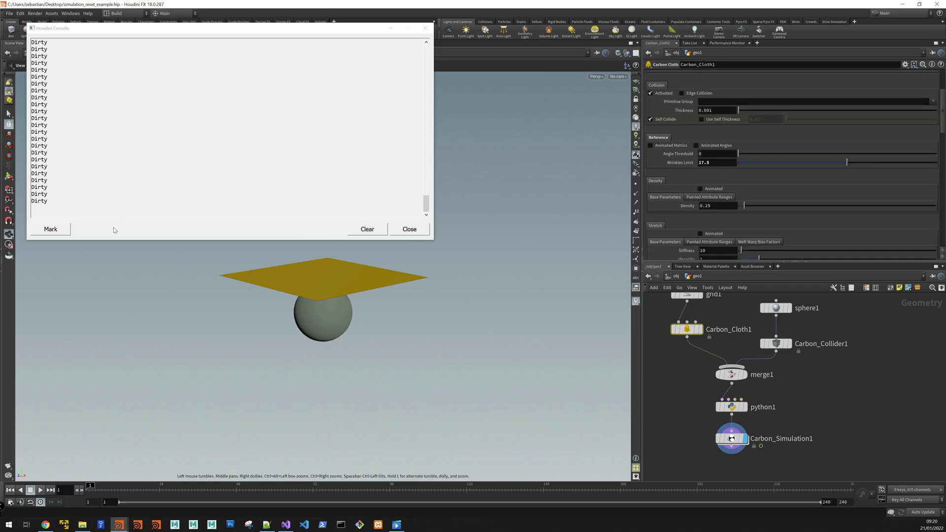
left_click(367, 229)
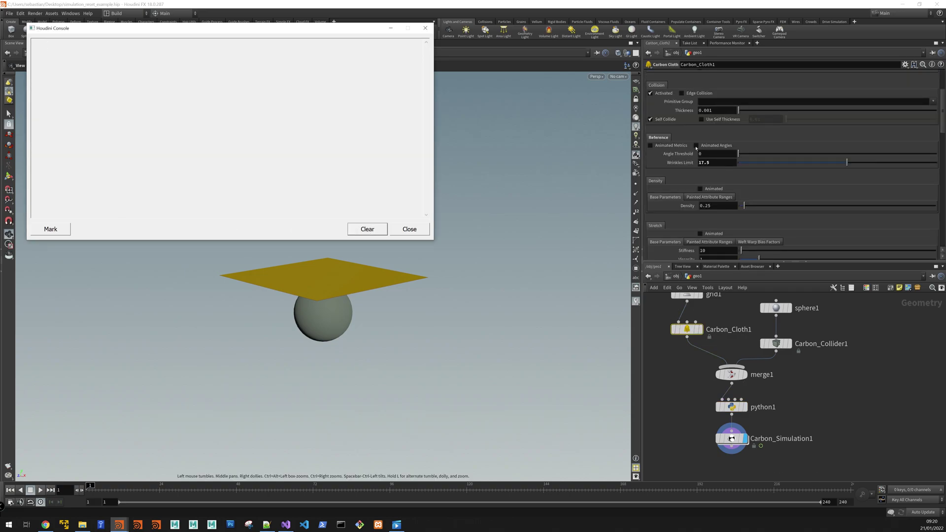
left_click(716, 162)
type("2")
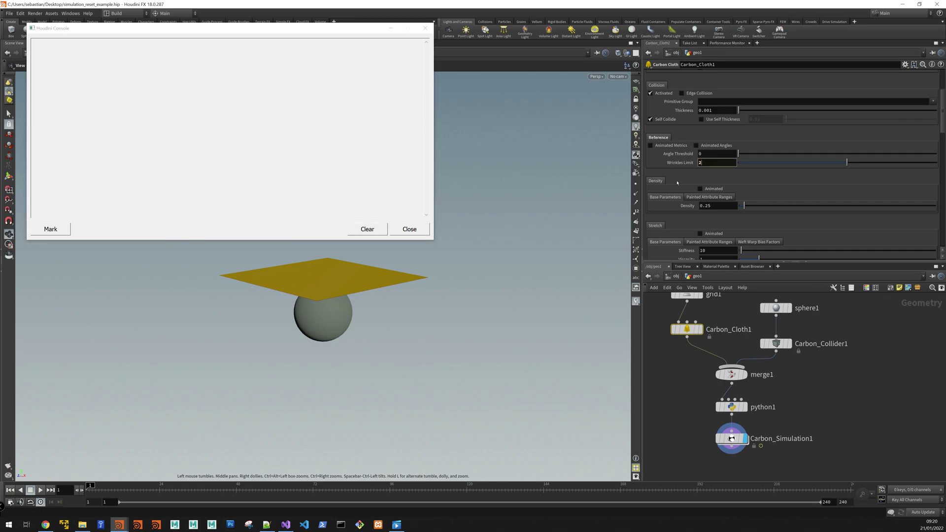
type("0")
key("Return")
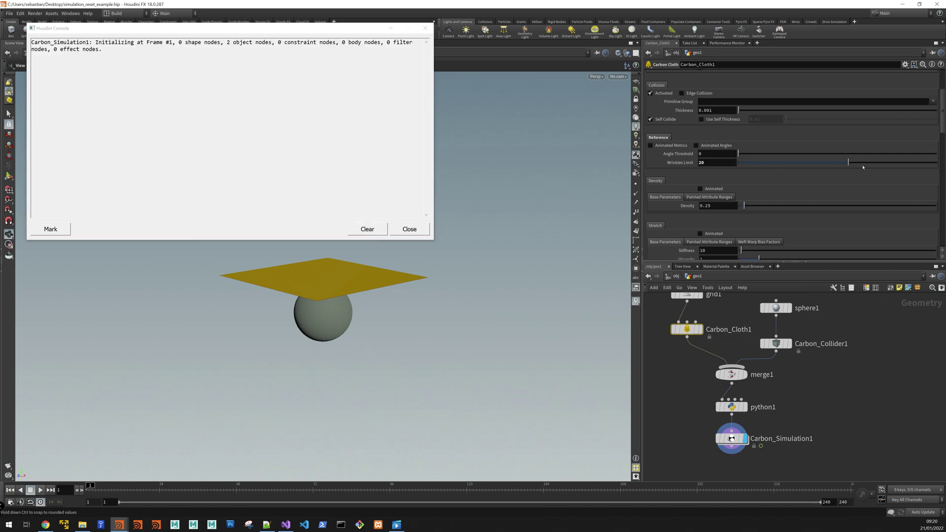
Step: Vary Carbon_Cloth1's Wrinkles Limit continuously to test repeated resets, then set it to 30
left_click_drag(848, 162, 796, 186)
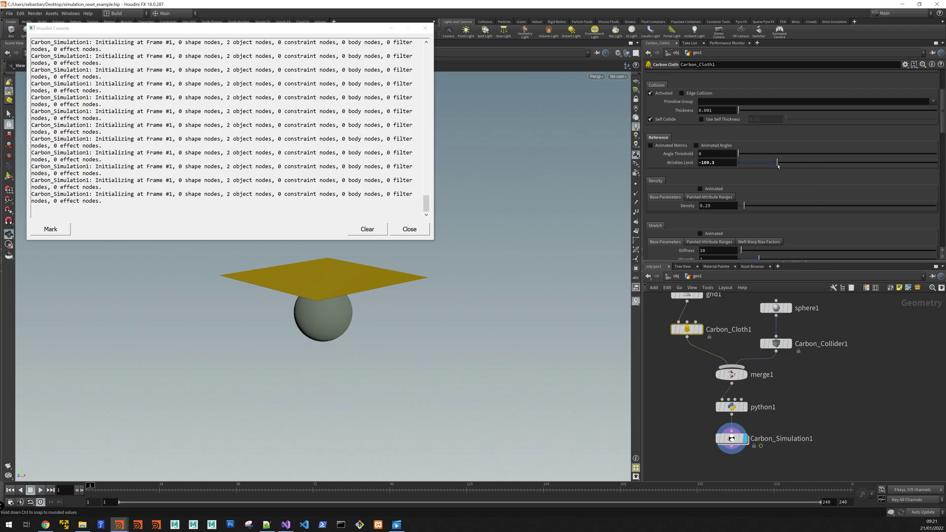
left_click_drag(778, 163, 803, 165)
left_click(725, 162)
type("30")
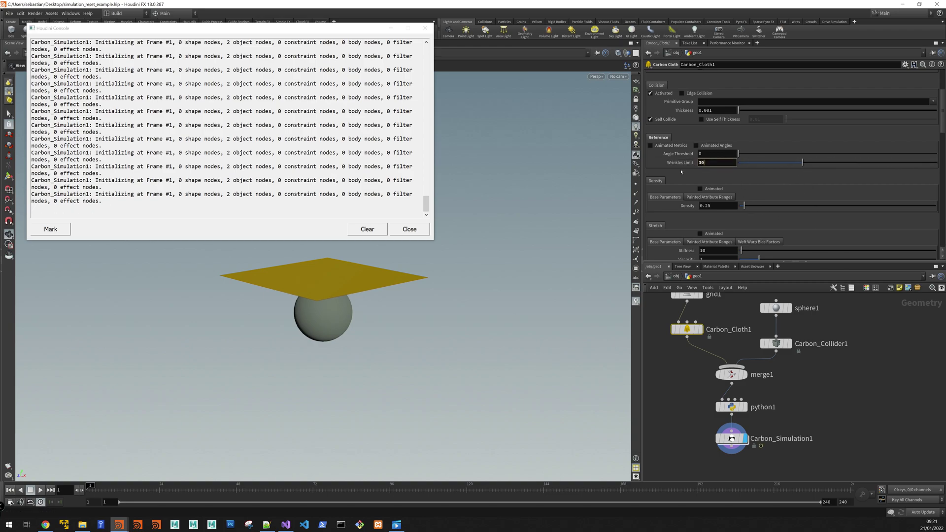
key("Return")
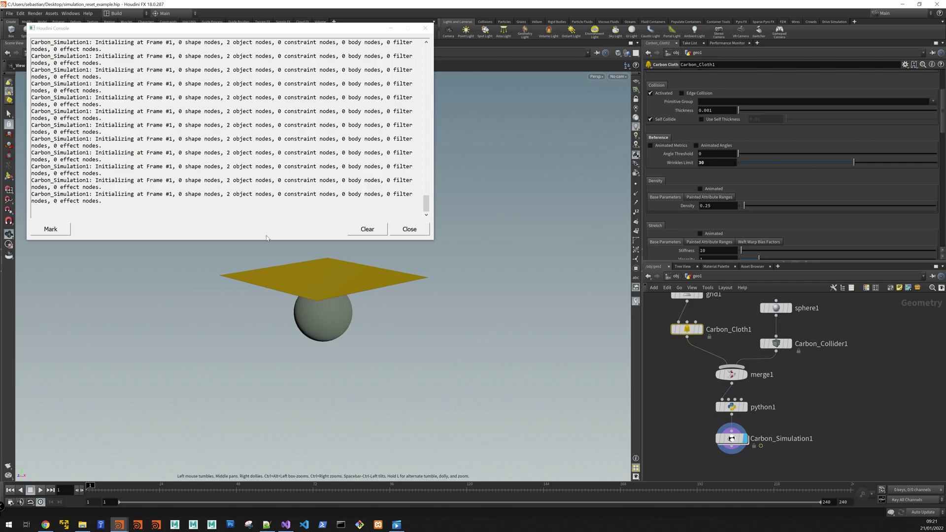
Step: With the console cleared, set Carbon_Cloth1's Density to 0.15 and check the simulation at frame 18
left_click(367, 229)
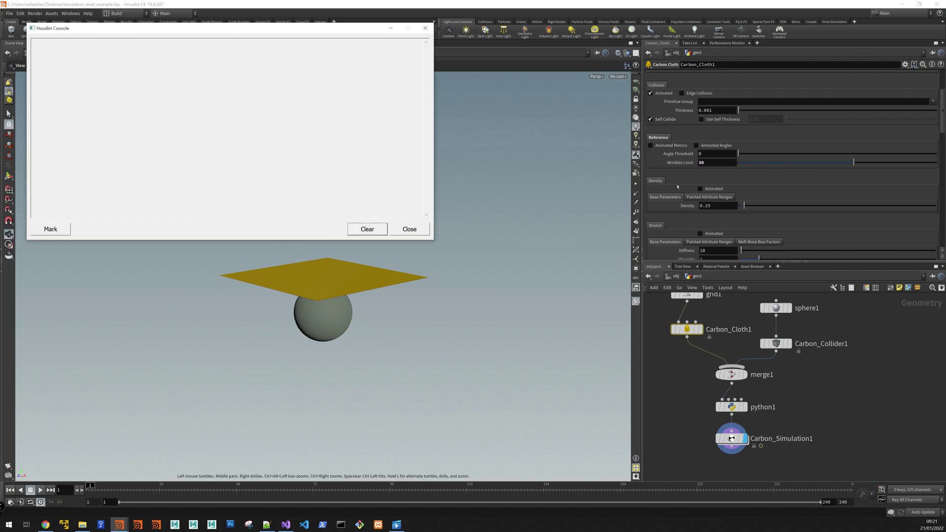
left_click(720, 205)
type("0.")
key("Return")
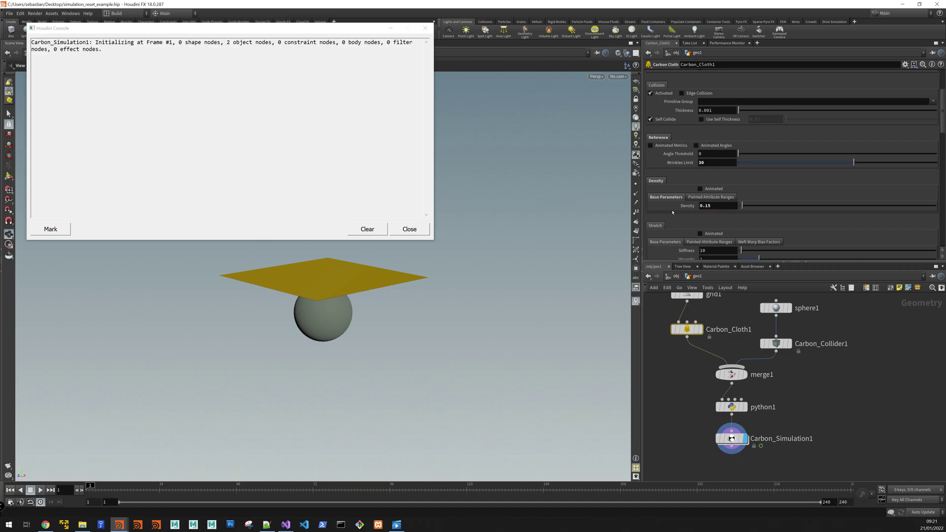
left_click(140, 488)
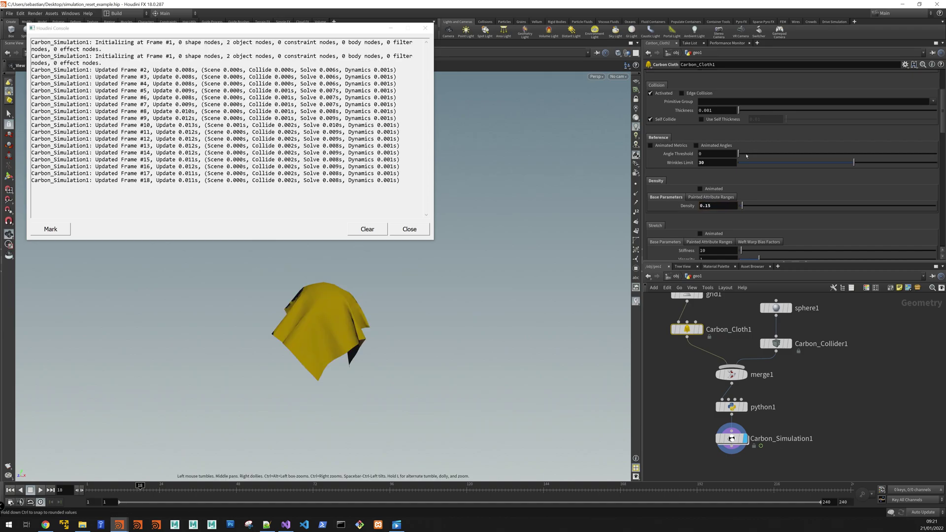
Step: At frame 18, set Carbon_Cloth1's Wrinkles Limit to 35, 36 and 37 in turn to test the automatic reset
left_click(722, 163)
type("3")
key("Return")
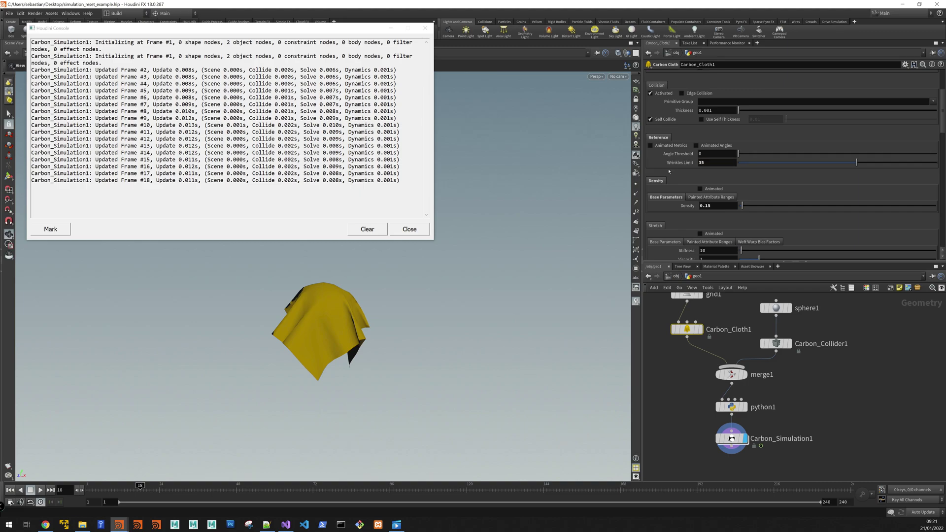
left_click(718, 165)
type("36")
key("Return")
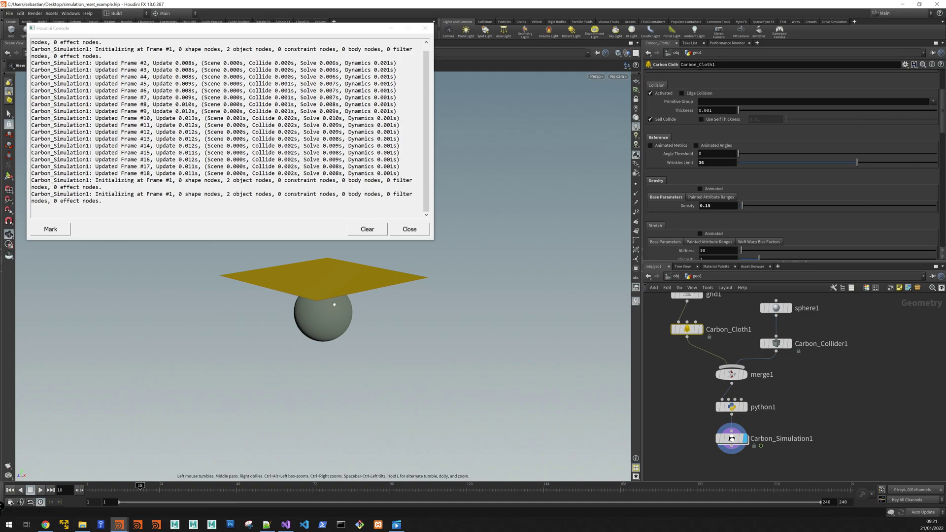
left_click(711, 162)
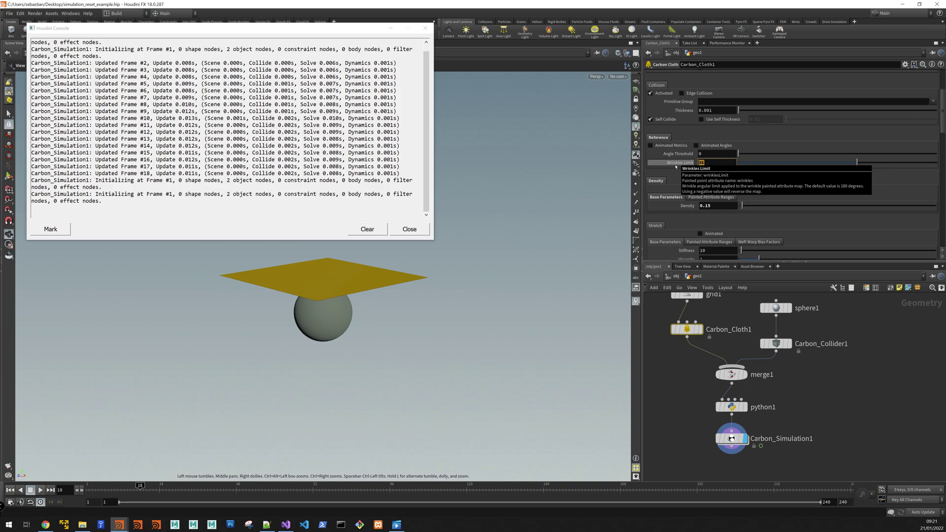
type("37")
key("Return")
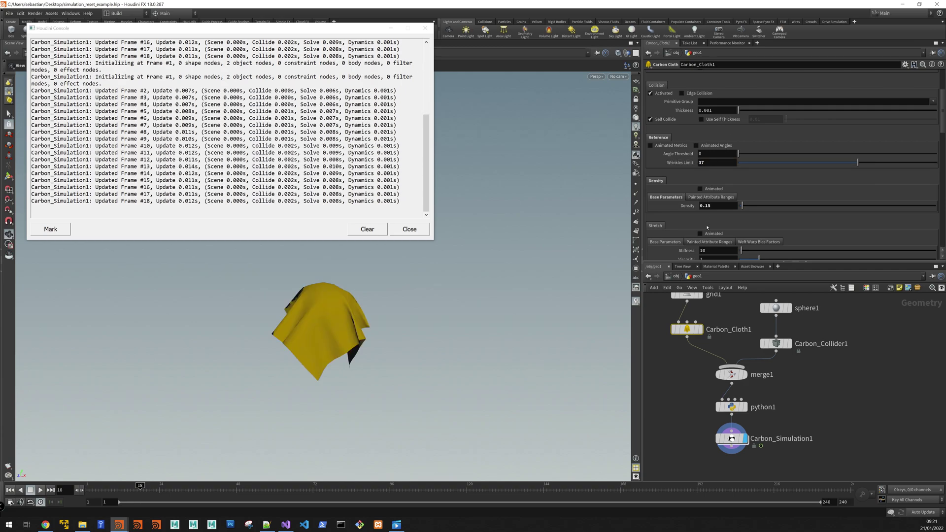
Step: Set Carbon_Cloth1's collision Thickness to 0.003 to test the reset with another parameter
left_click(725, 111)
key("Return")
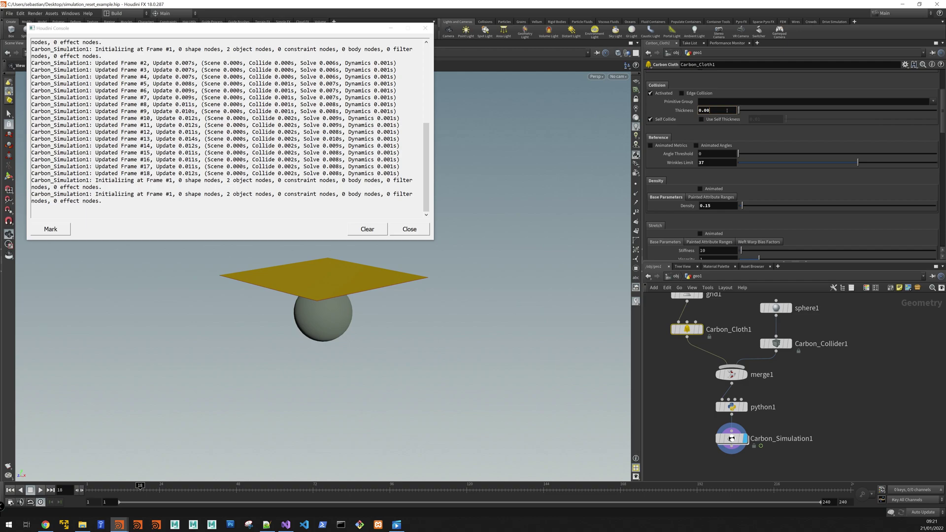
type("3")
key("Return")
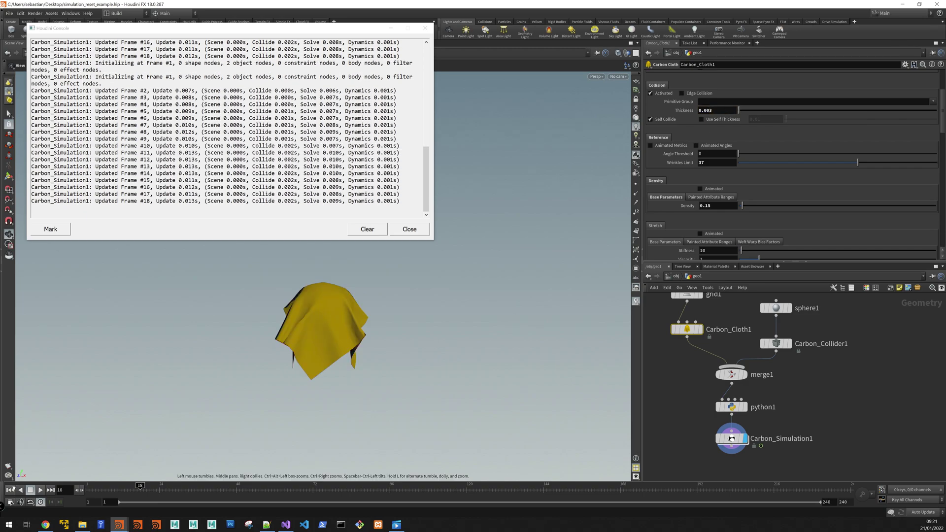
Step: Return to frame 1 and lower Carbon_Cloth1's Wrinkles Limit continuously to 31.3 to test repeated resets
left_click(10, 489)
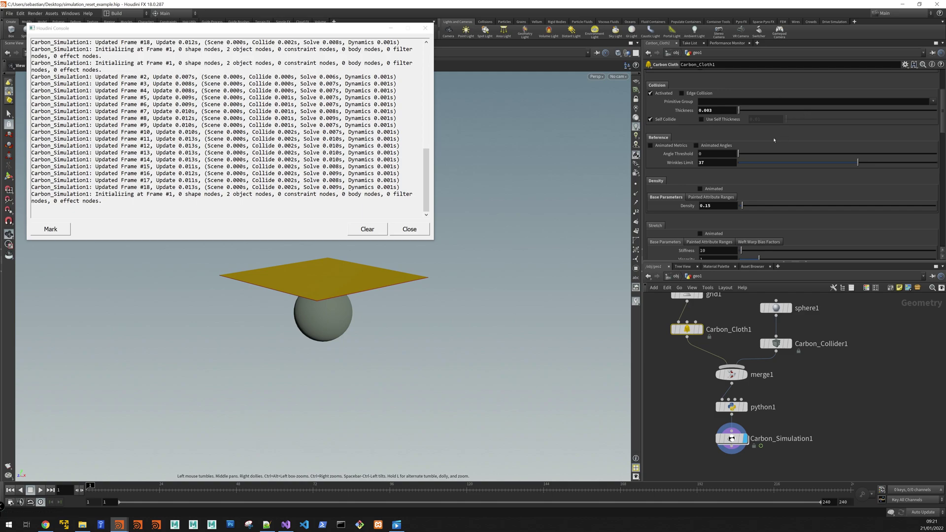
mouse_move(858, 163)
left_mouse_down()
mouse_move(839, 163)
mouse_move(854, 163)
left_mouse_up()
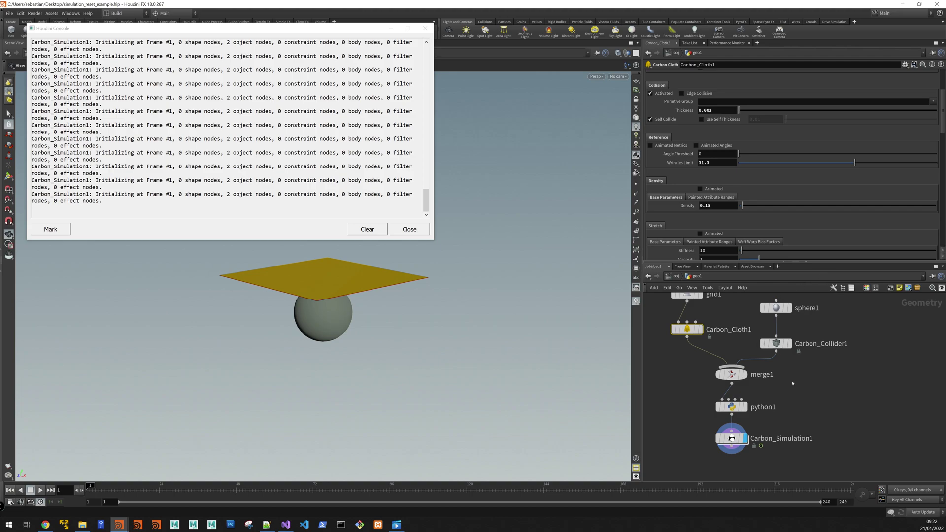
key("h")
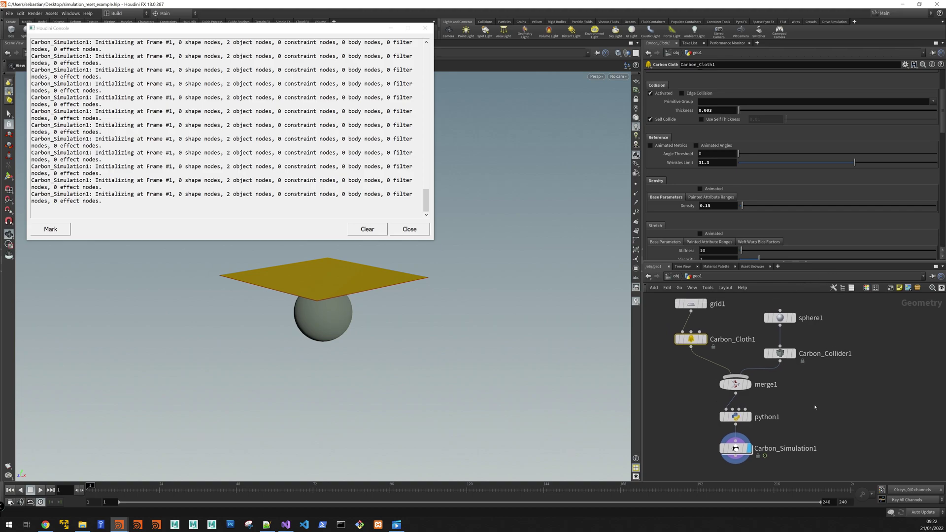